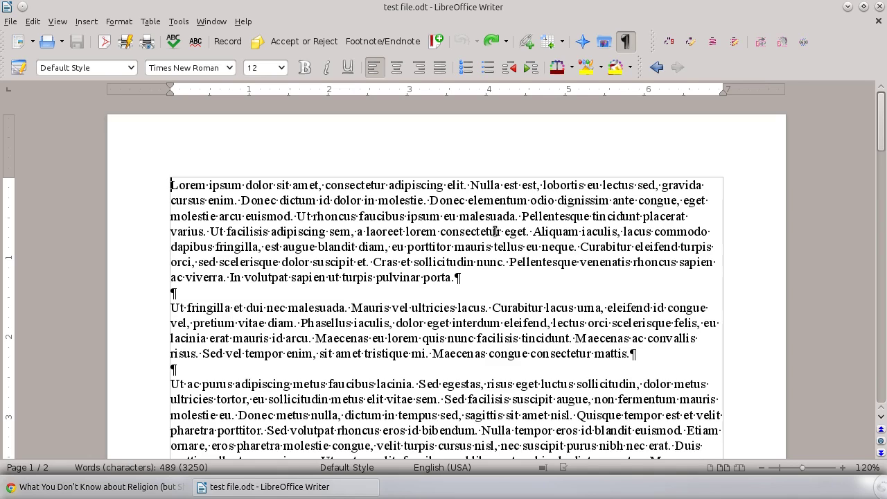
Add three empty paragraphs above the first Lorem ipsum paragraph.
{"action": "key", "text": "Return"}
{"action": "key", "text": "Return"}
{"action": "key", "text": "Return"}
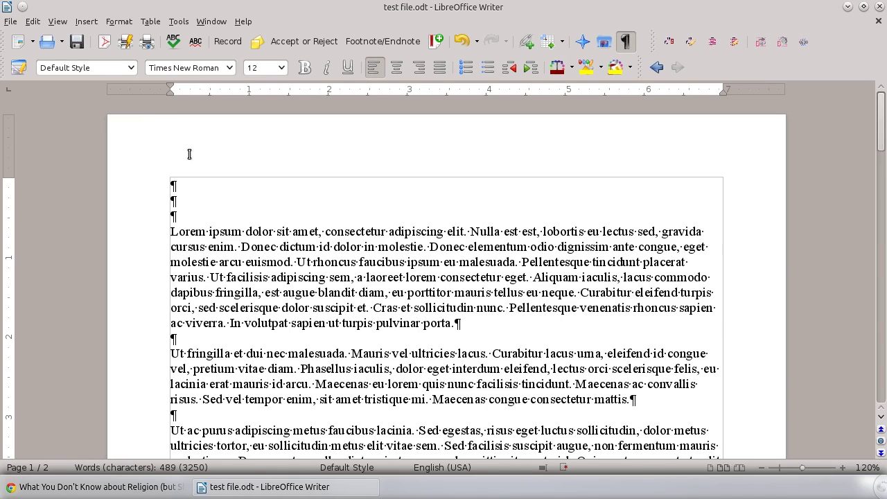
Insert a date field reading 11/03/13 on the second empty line.
{"action": "left_click", "coordinate": [84, 22]}
{"action": "mouse_move", "coordinate": [108, 49]}
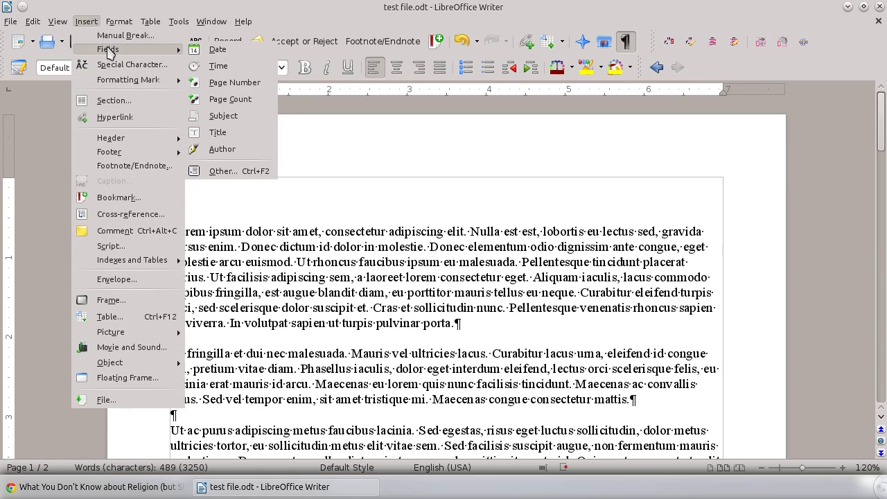
{"action": "left_click", "coordinate": [216, 49]}
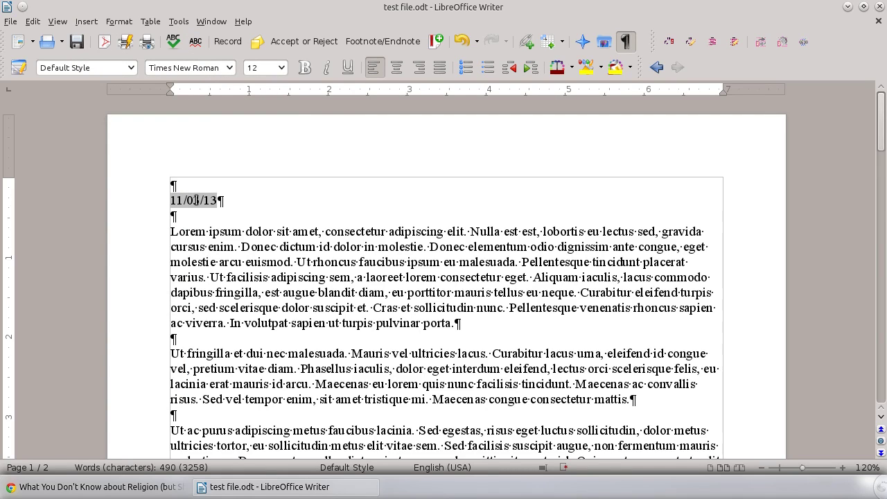
Change the date field to a non-fixed Date in 'December 31, 1999' format, showing November 3, 2013.
{"action": "double_click", "coordinate": [196, 200]}
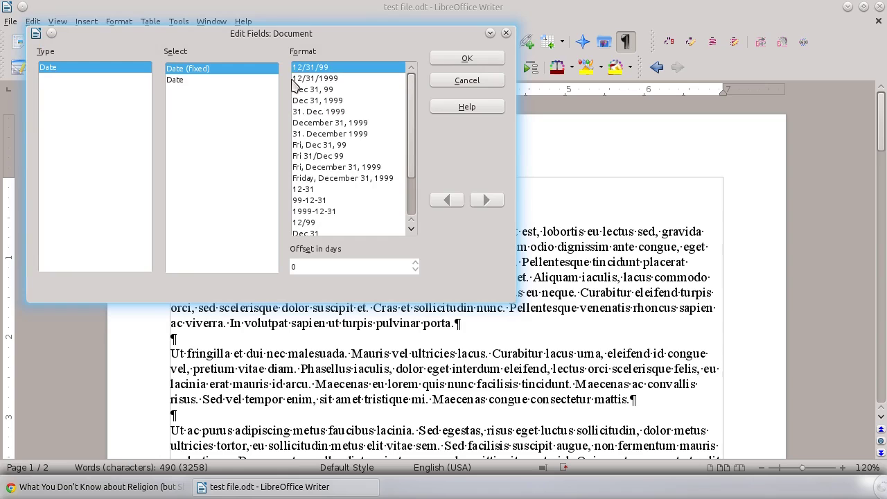
{"action": "left_click_drag", "start_coordinate": [294, 35], "coordinate": [413, 69]}
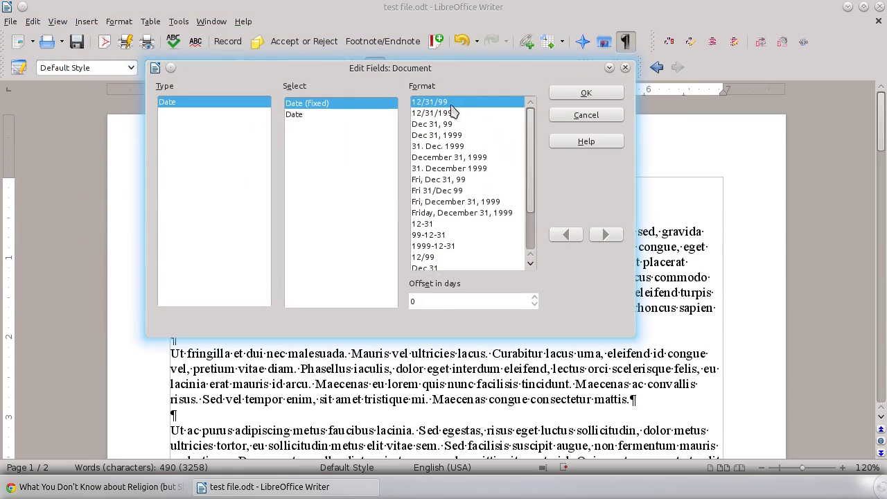
{"action": "left_click", "coordinate": [468, 158]}
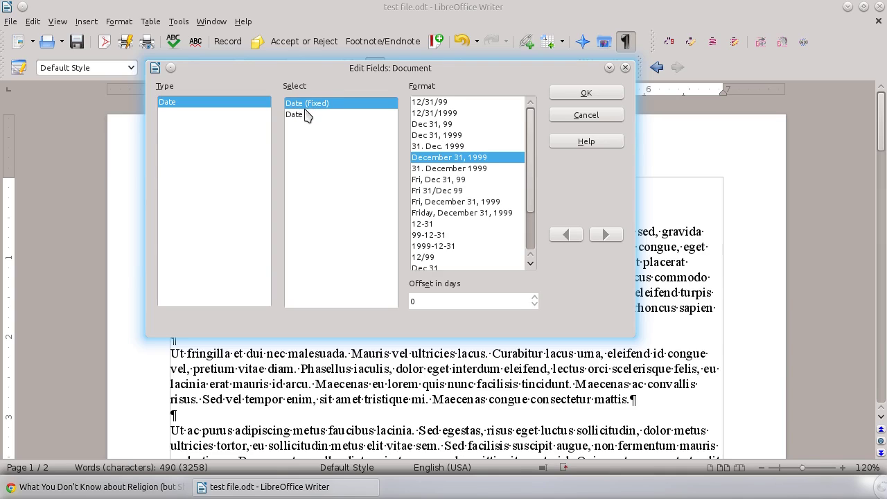
{"action": "left_click", "coordinate": [303, 116]}
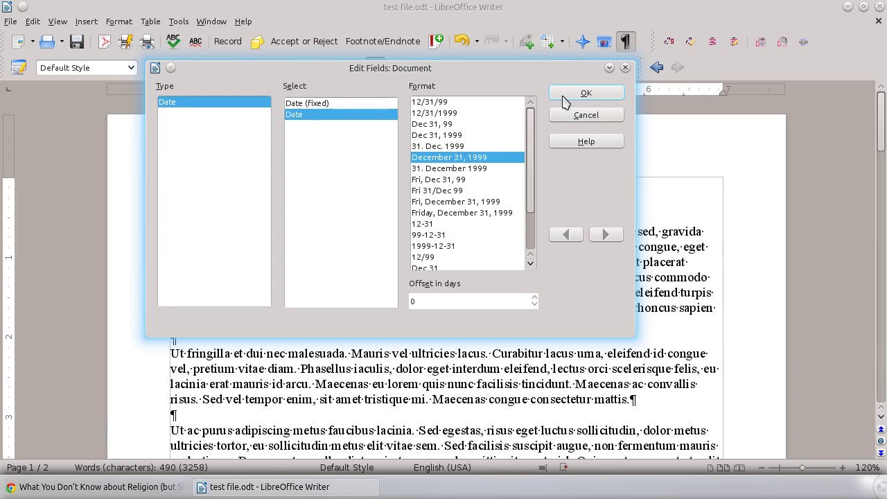
{"action": "left_click_drag", "start_coordinate": [548, 67], "coordinate": [633, 70]}
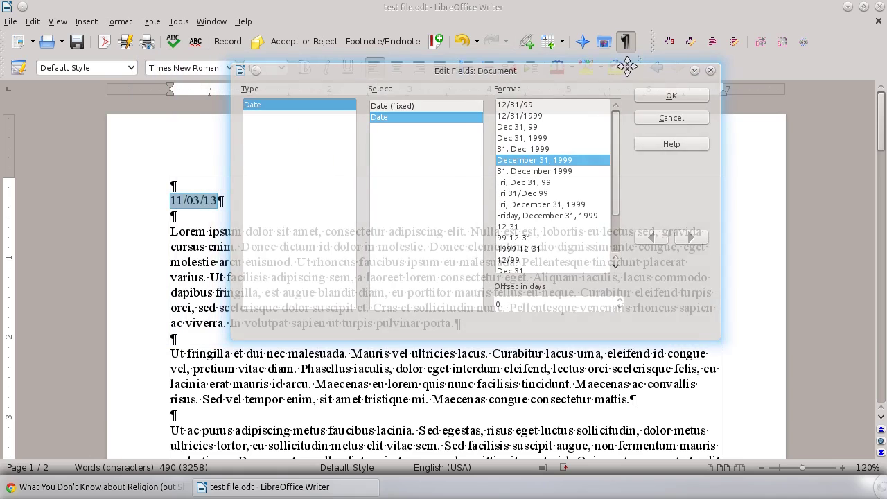
{"action": "left_click", "coordinate": [669, 97]}
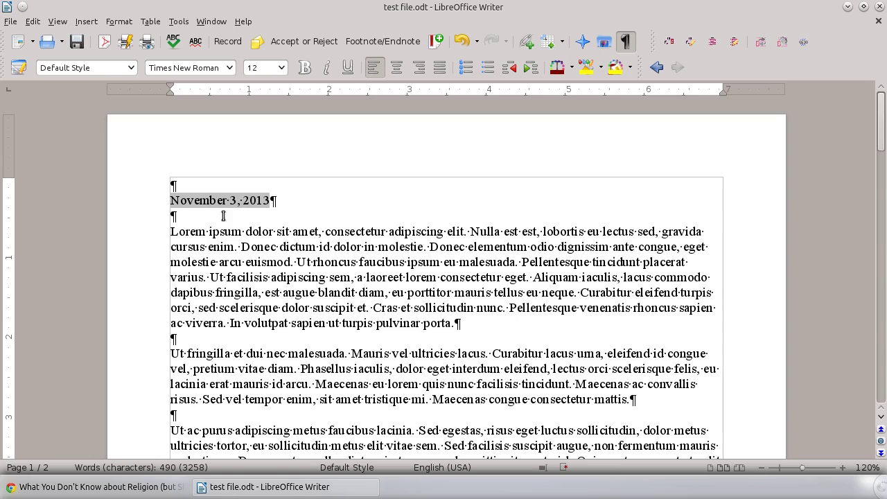
Add a Default Style page header and centre its paragraph.
{"action": "left_click", "coordinate": [85, 21]}
{"action": "mouse_move", "coordinate": [111, 138]}
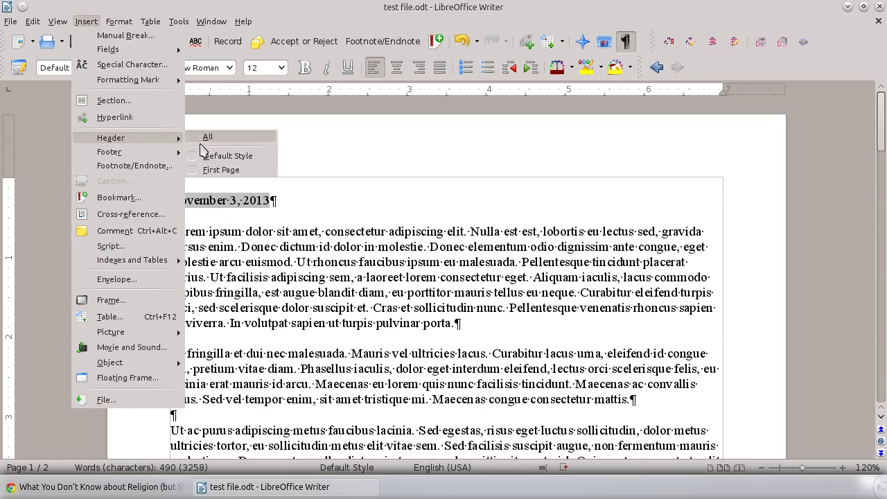
{"action": "left_click", "coordinate": [215, 156]}
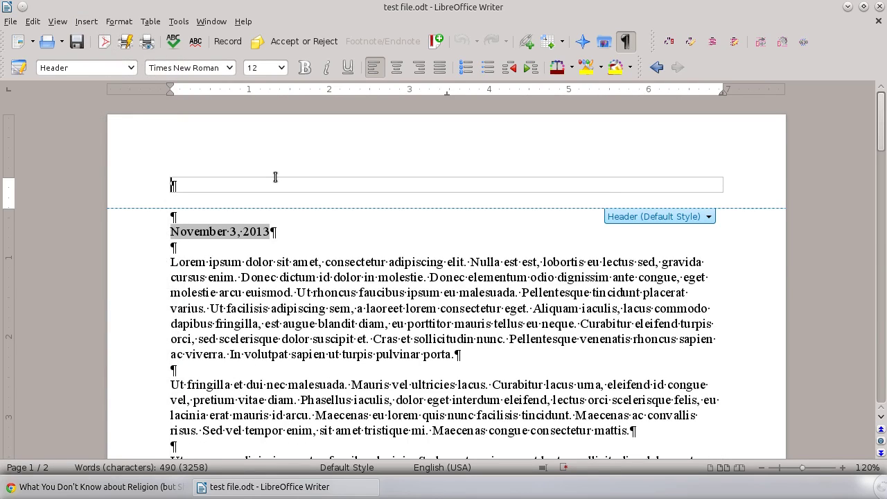
{"action": "left_click", "coordinate": [397, 67]}
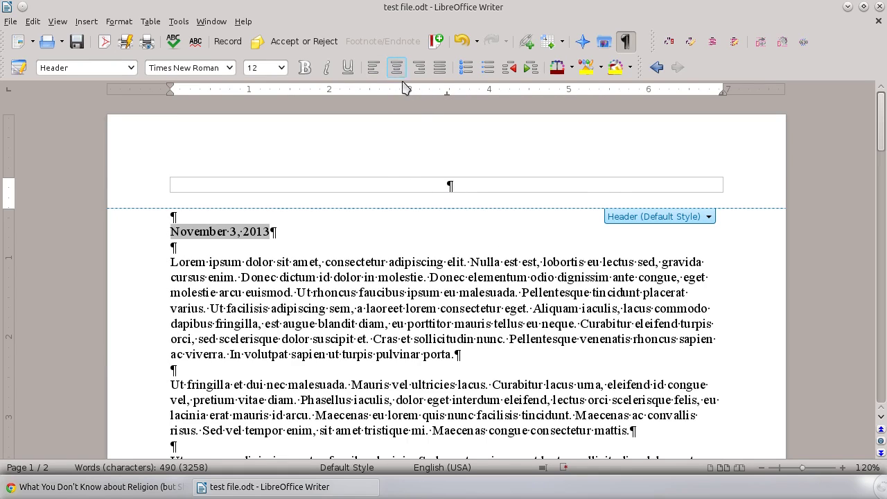
Fill the header with page number, a slash, and page count, reading 1/2.
{"action": "left_click", "coordinate": [86, 21]}
{"action": "mouse_move", "coordinate": [108, 49]}
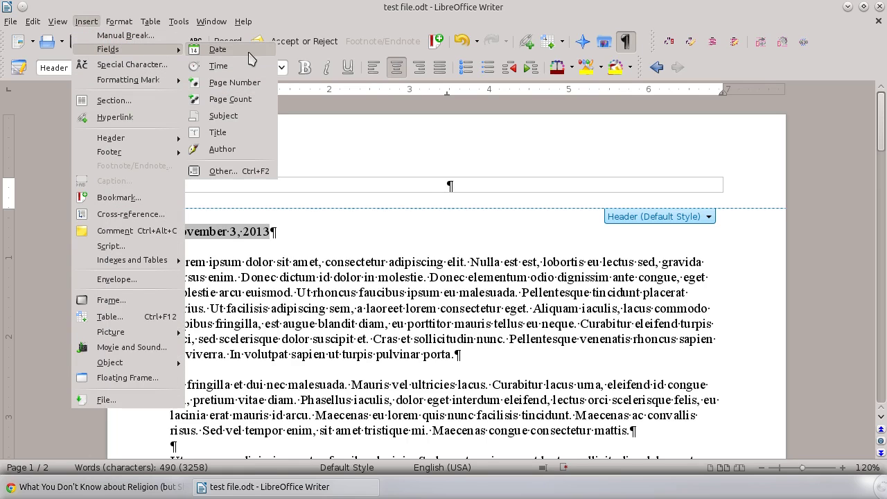
{"action": "left_click", "coordinate": [246, 84]}
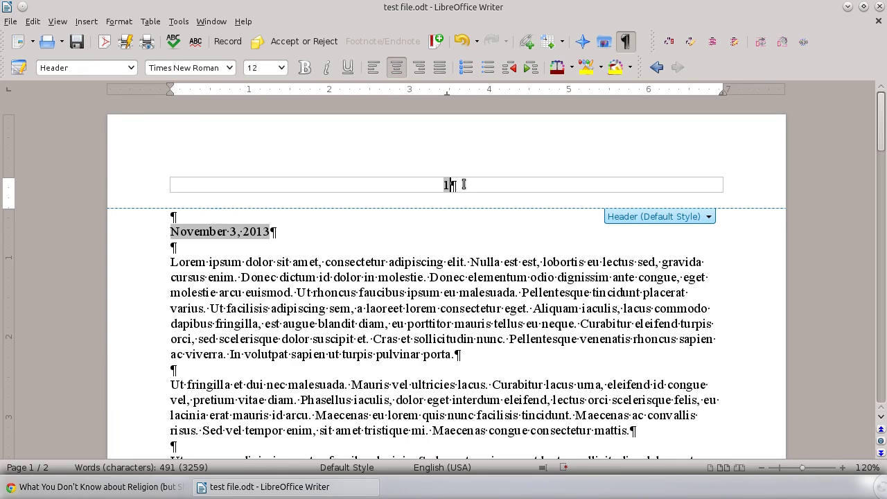
{"action": "type", "text": "/"}
{"action": "left_click", "coordinate": [86, 22]}
{"action": "mouse_move", "coordinate": [108, 50]}
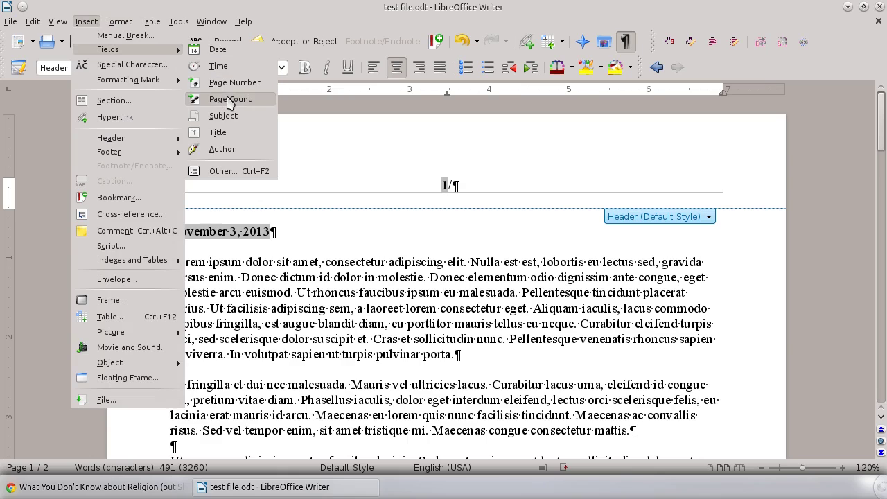
{"action": "left_click", "coordinate": [229, 102]}
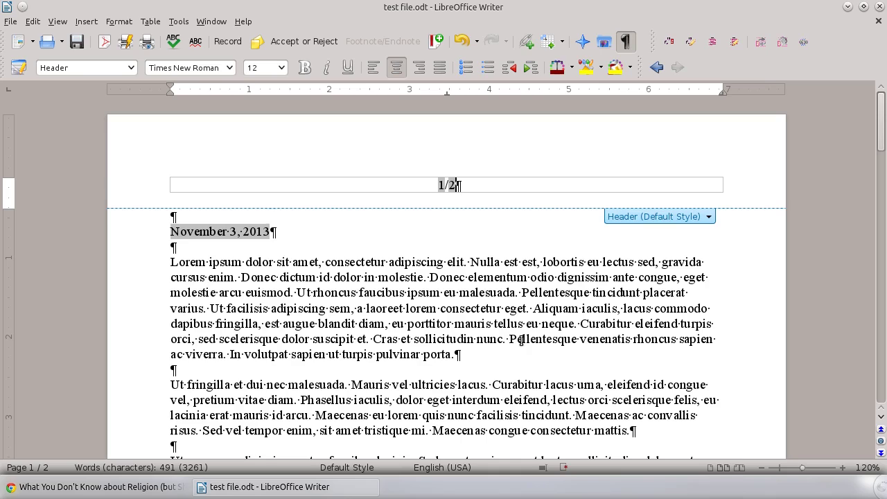
Return to the body text, opening and closing the Insert menu without choosing anything.
{"action": "left_click", "coordinate": [409, 246]}
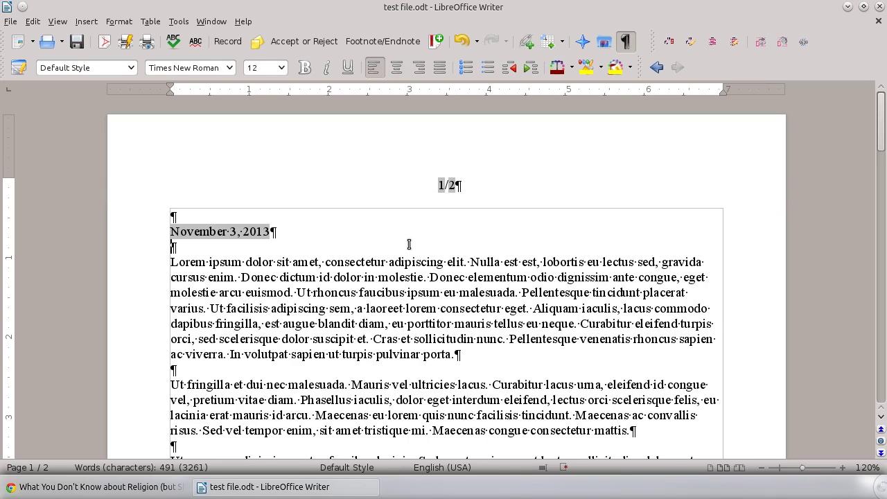
{"action": "left_click", "coordinate": [86, 21]}
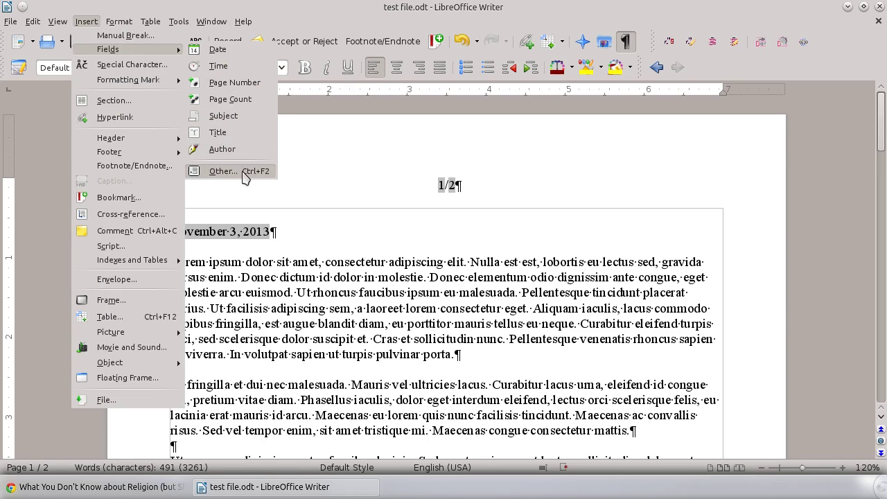
{"action": "left_click", "coordinate": [90, 22]}
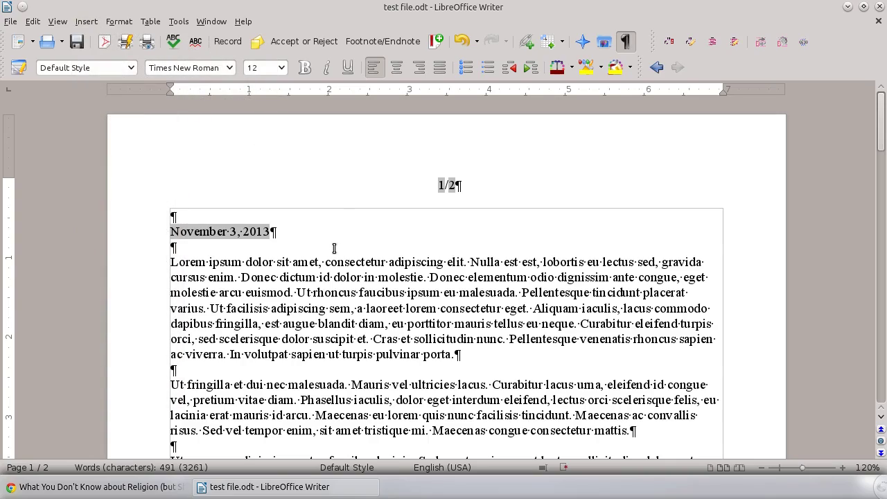